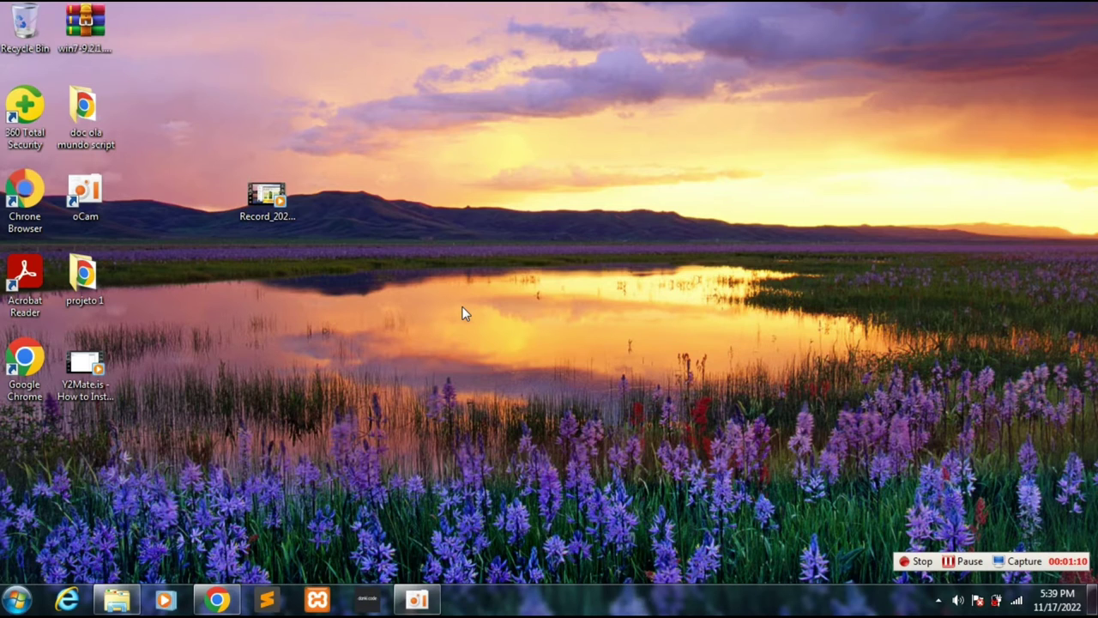
right_click(463, 313)
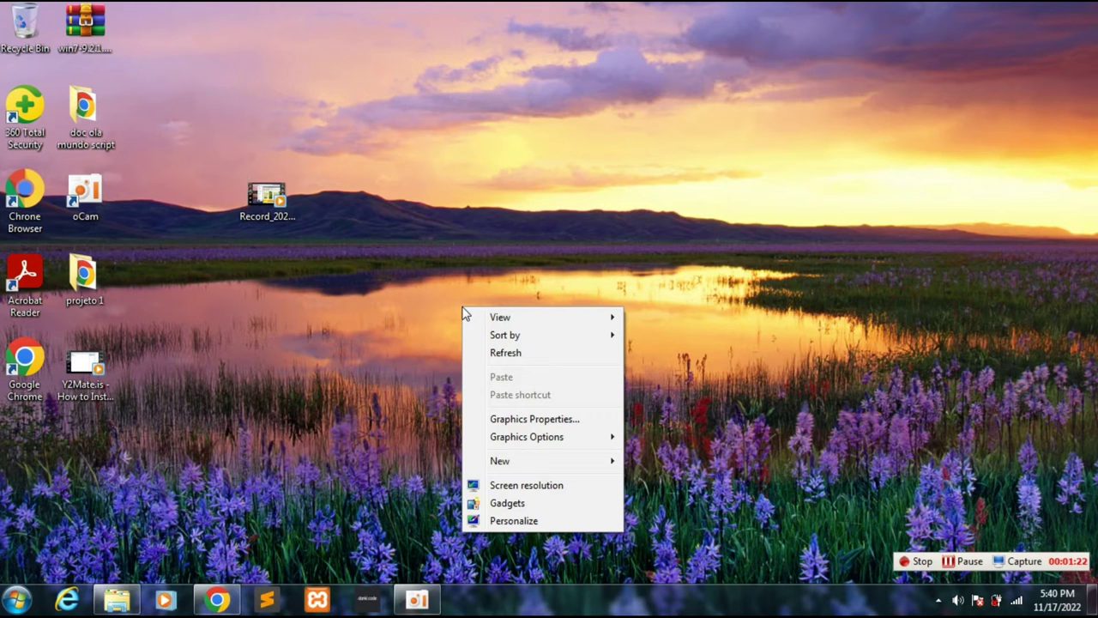
click(492, 155)
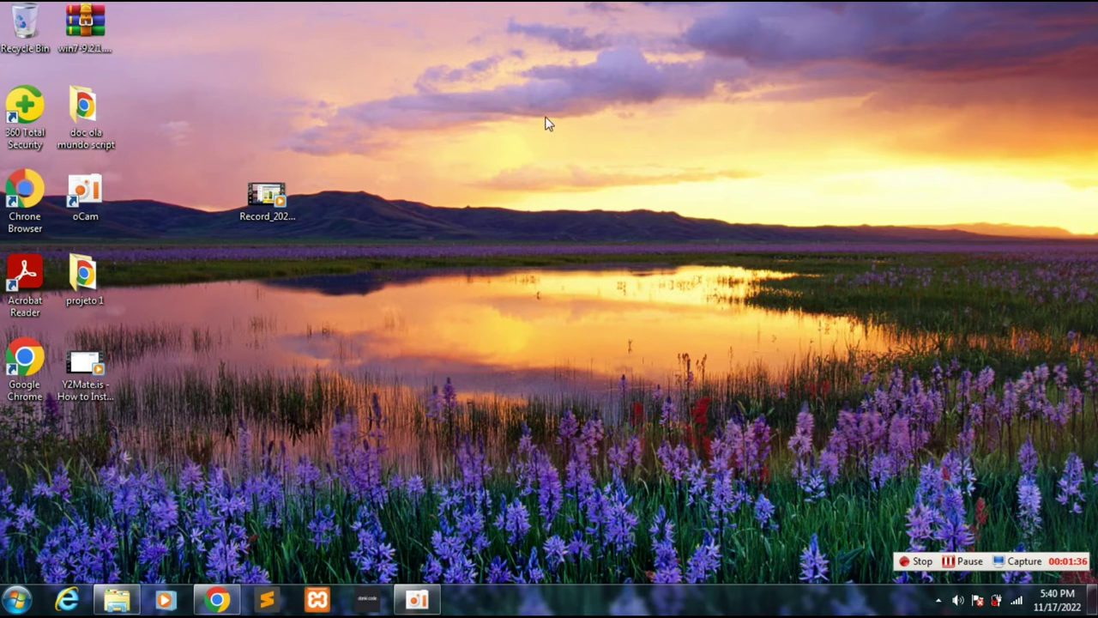
right_click(472, 110)
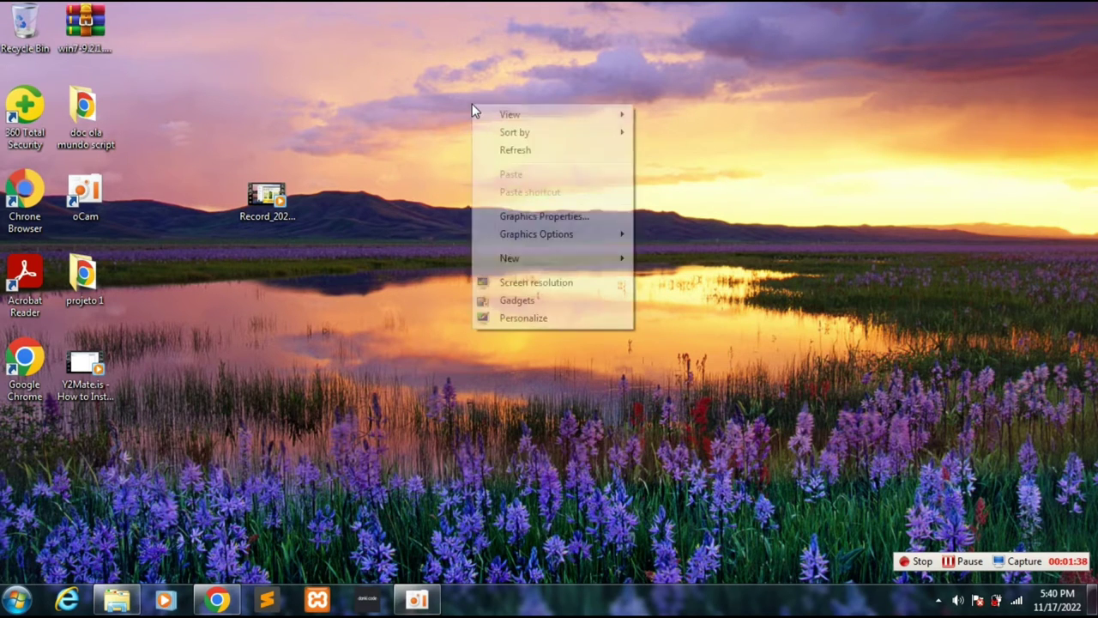
right_click(810, 336)
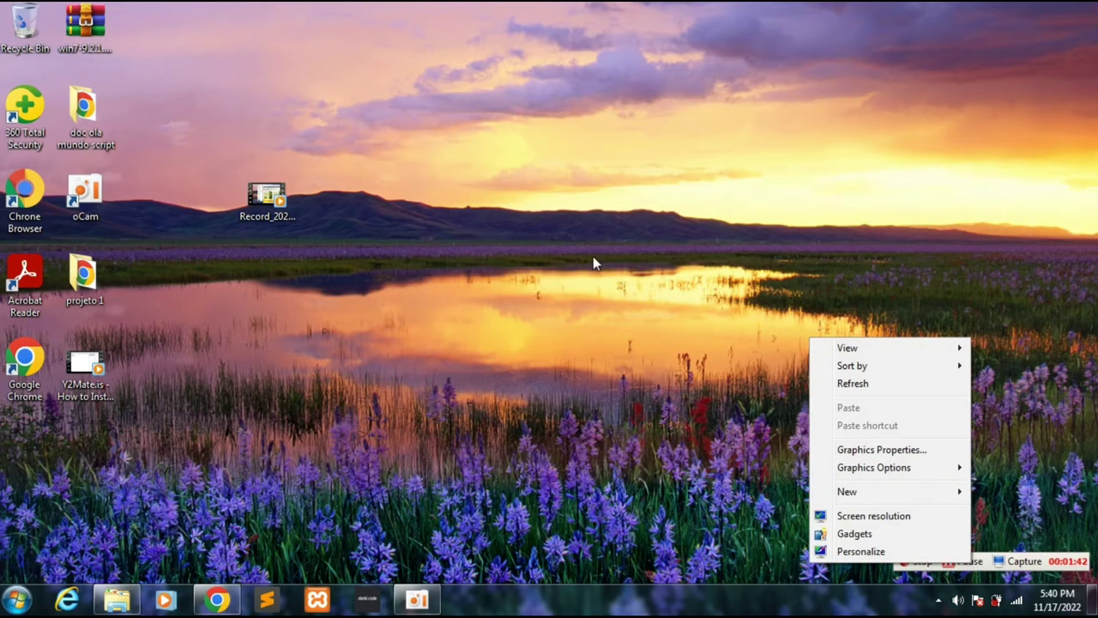
Create a new folder in an empty area of the desktop.
right_click(422, 271)
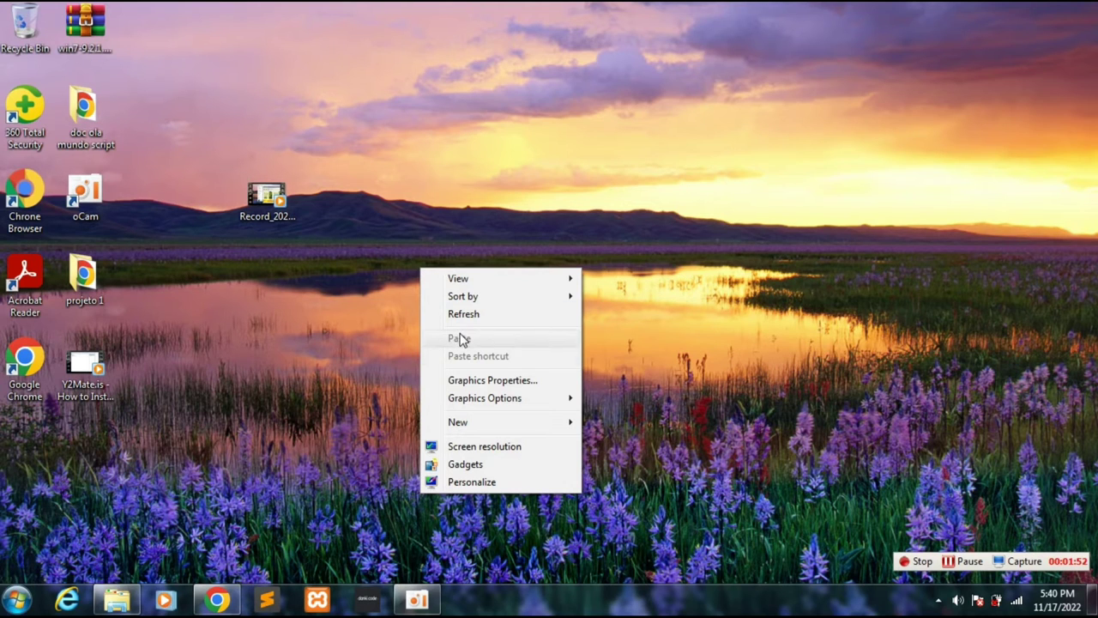
mouse_move(463, 429)
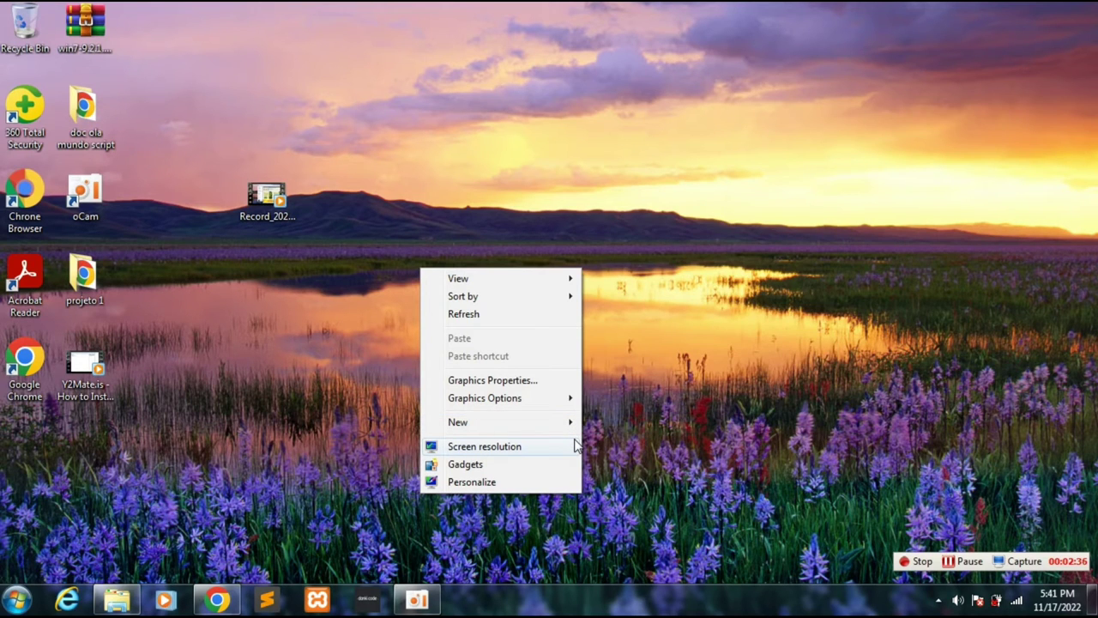
mouse_move(573, 429)
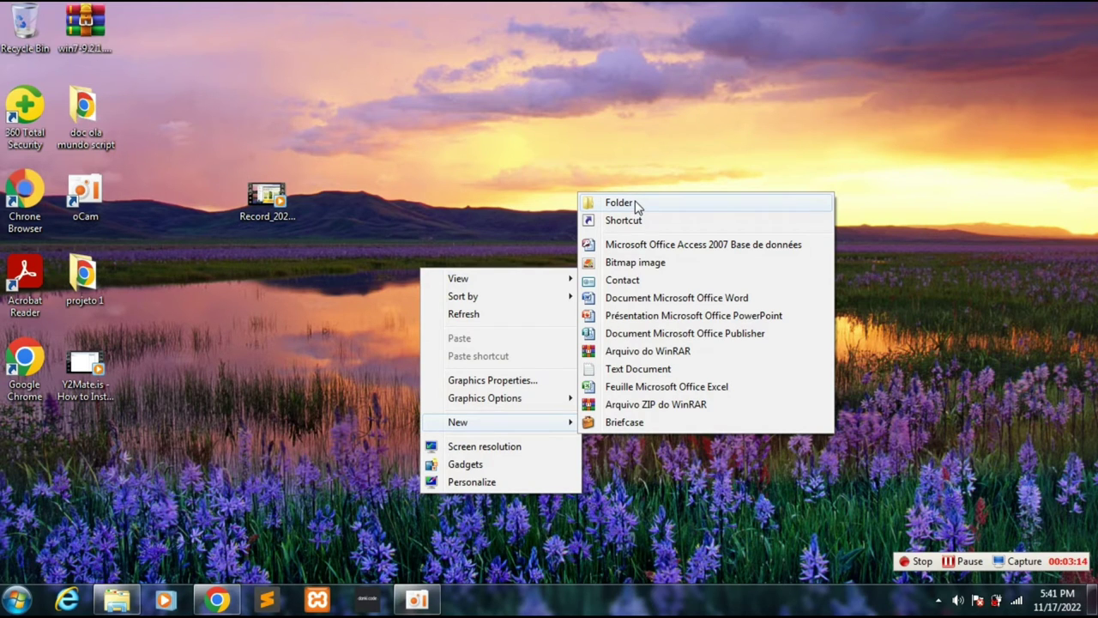
click(636, 204)
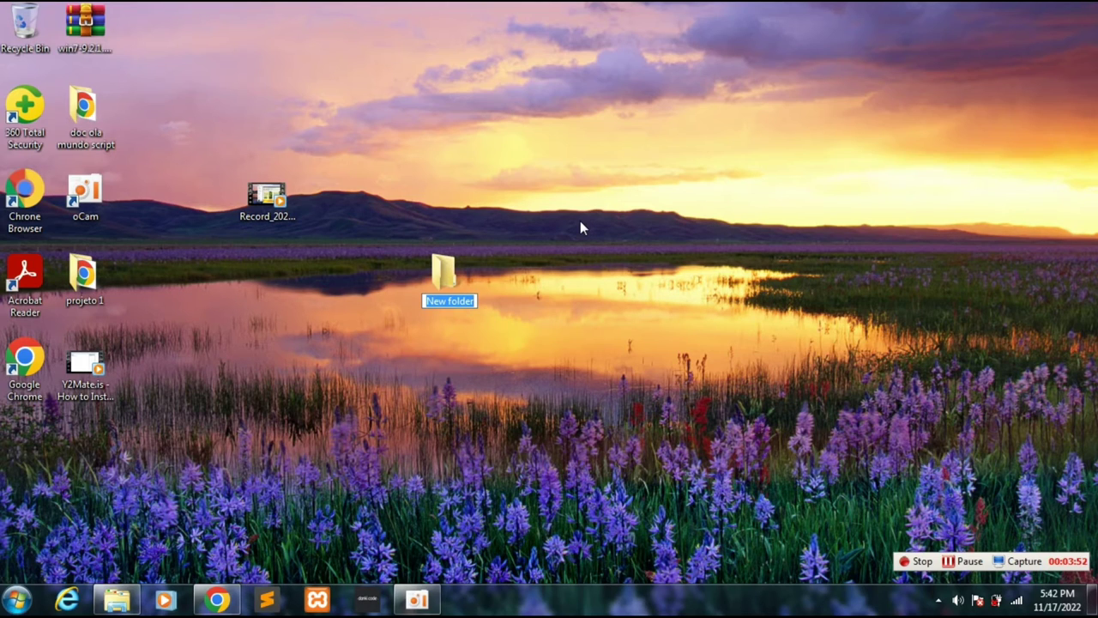
Try dad, music and video as names for the new folder, clearing each one.
text(dad)
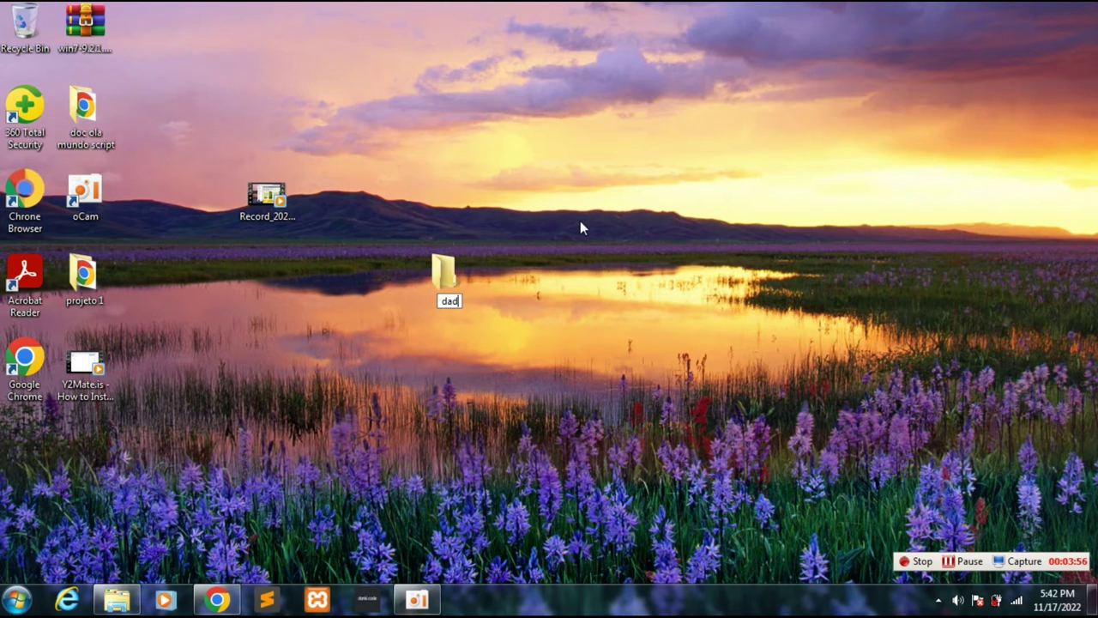
key(BackSpace)
key(BackSpace)
key(BackSpace)
text(music)
key(BackSpace)
key(BackSpace)
key(BackSpace)
key(BackSpace)
key(BackSpace)
text(video)
key(BackSpace)
key(BackSpace)
key(BackSpace)
key(BackSpace)
key(BackSpace)
Name the new desktop folder tb and deselect it.
text(tb)
key(Return)
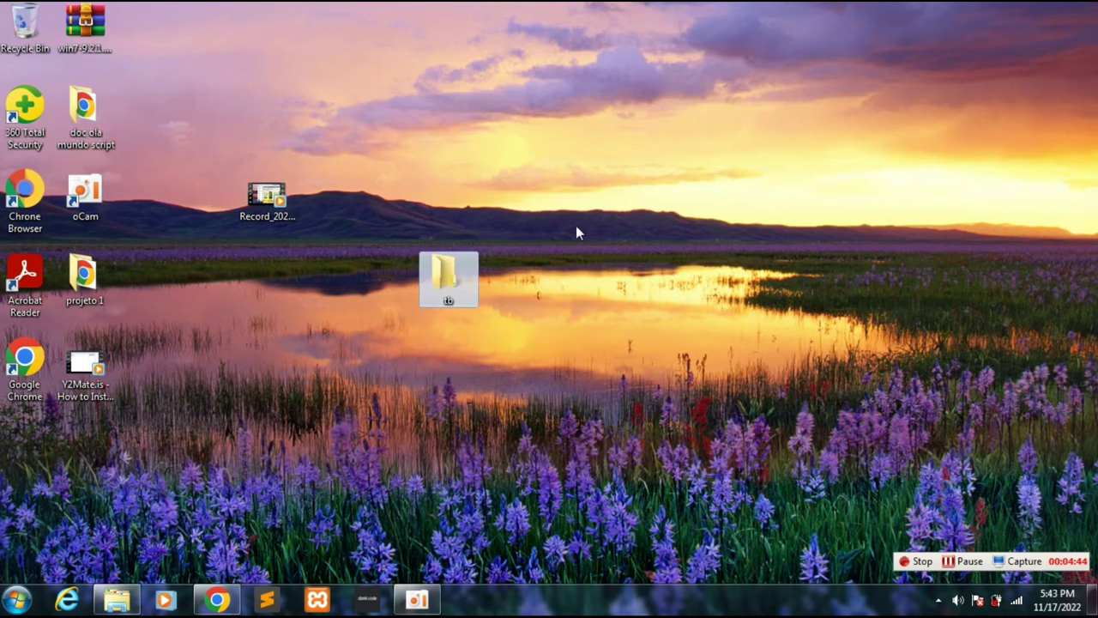
click(586, 271)
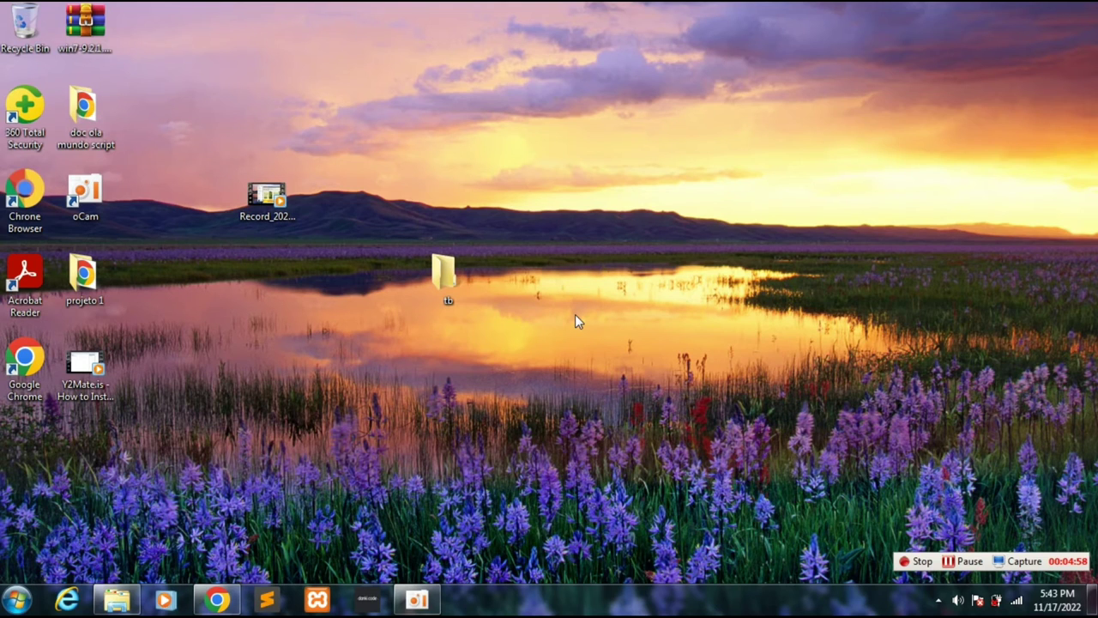
Open the tb folder from the desktop and maximize its window.
double_click(448, 285)
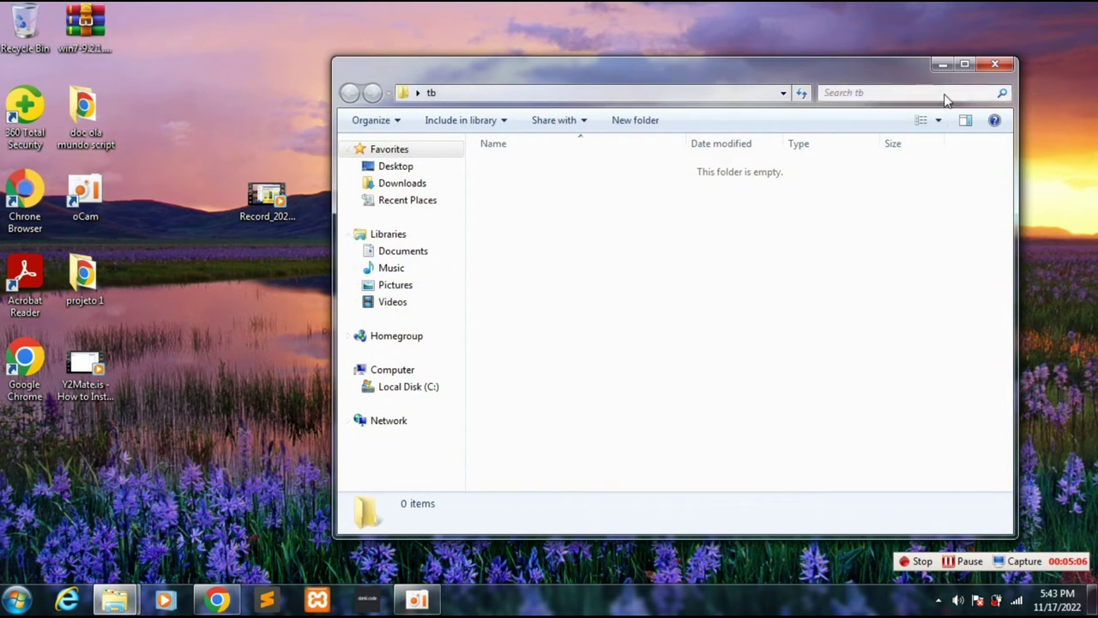
click(964, 66)
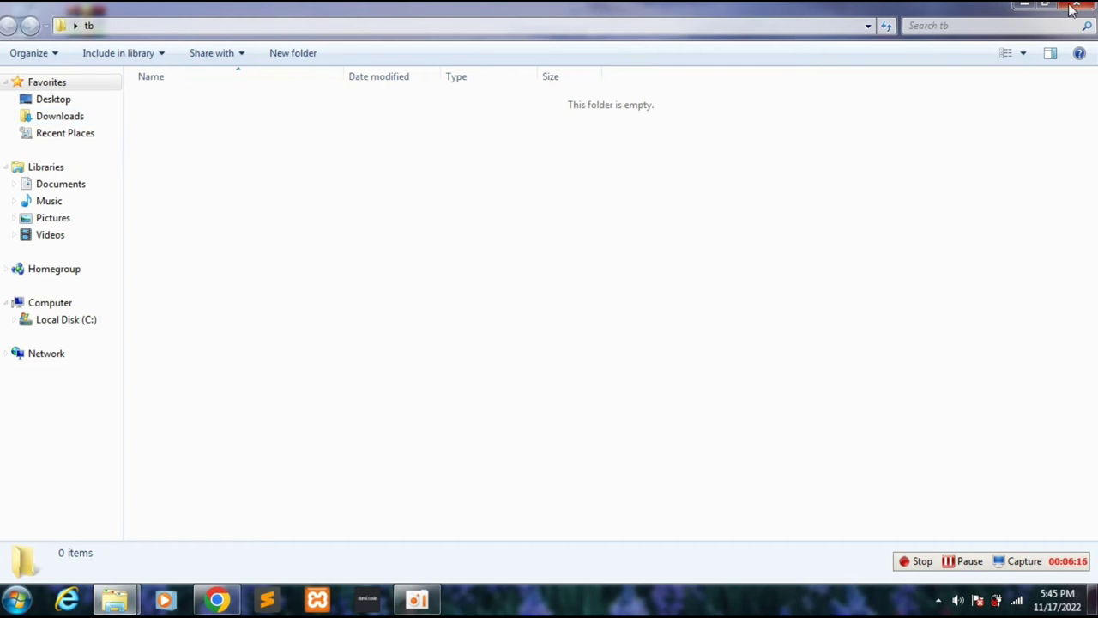
Minimize the tb folder window and restore it to the screen.
click(1025, 8)
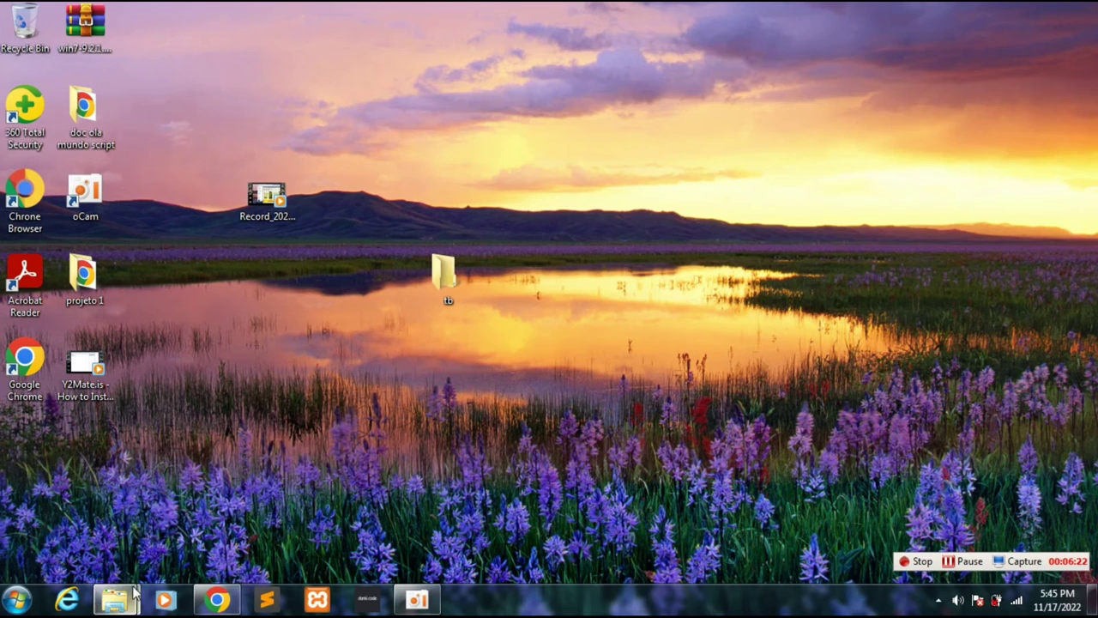
mouse_move(115, 599)
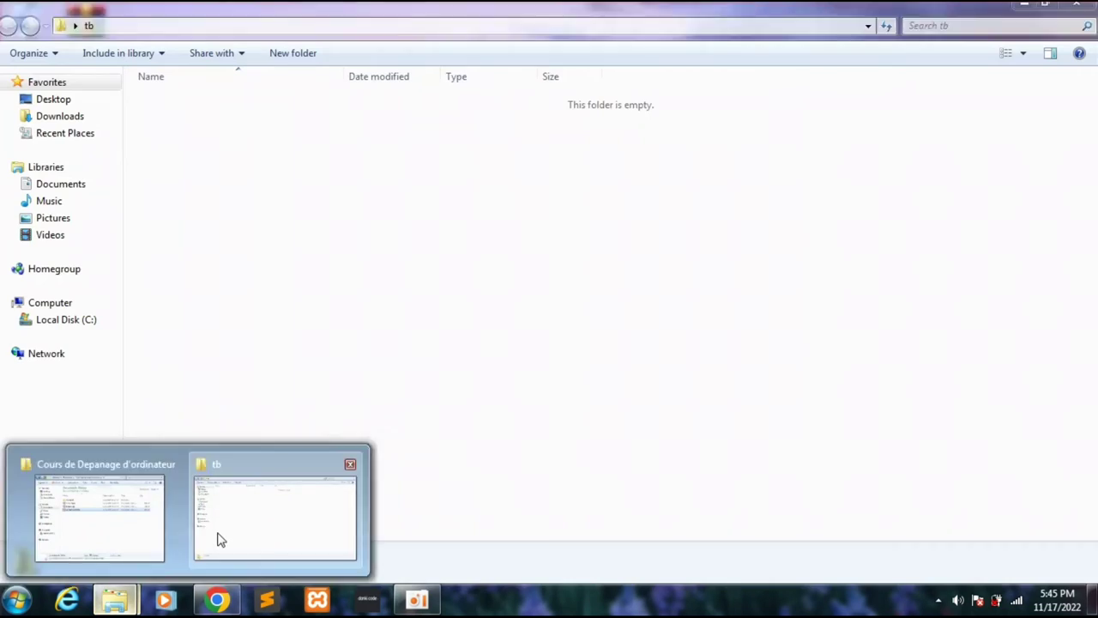
click(216, 538)
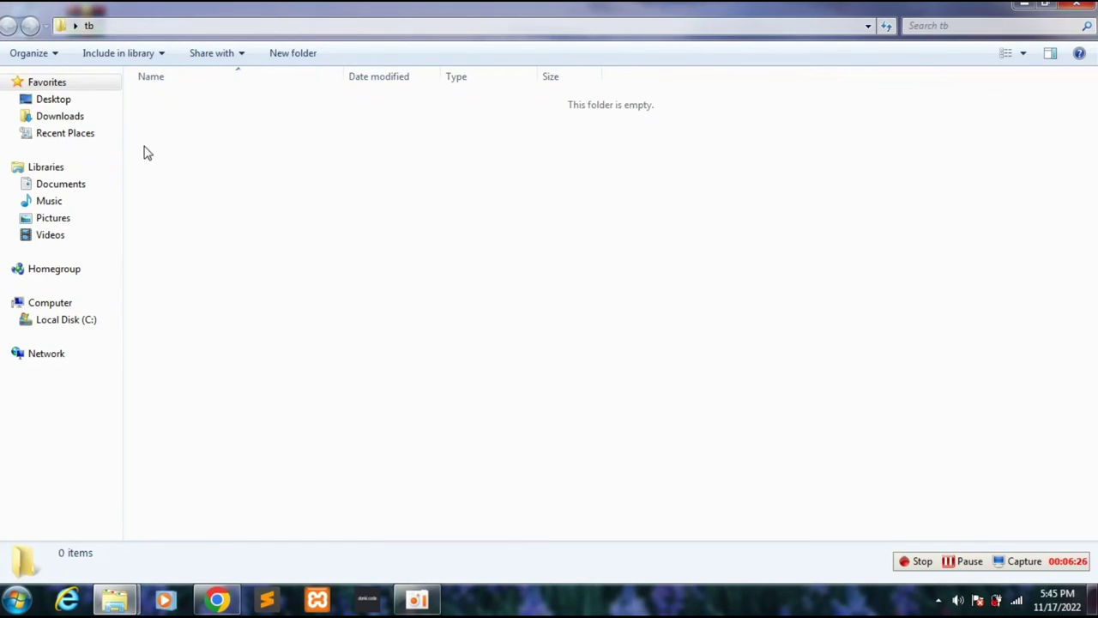
Look through the contents of Downloads, Recent Places and Desktop in the folder window.
click(81, 118)
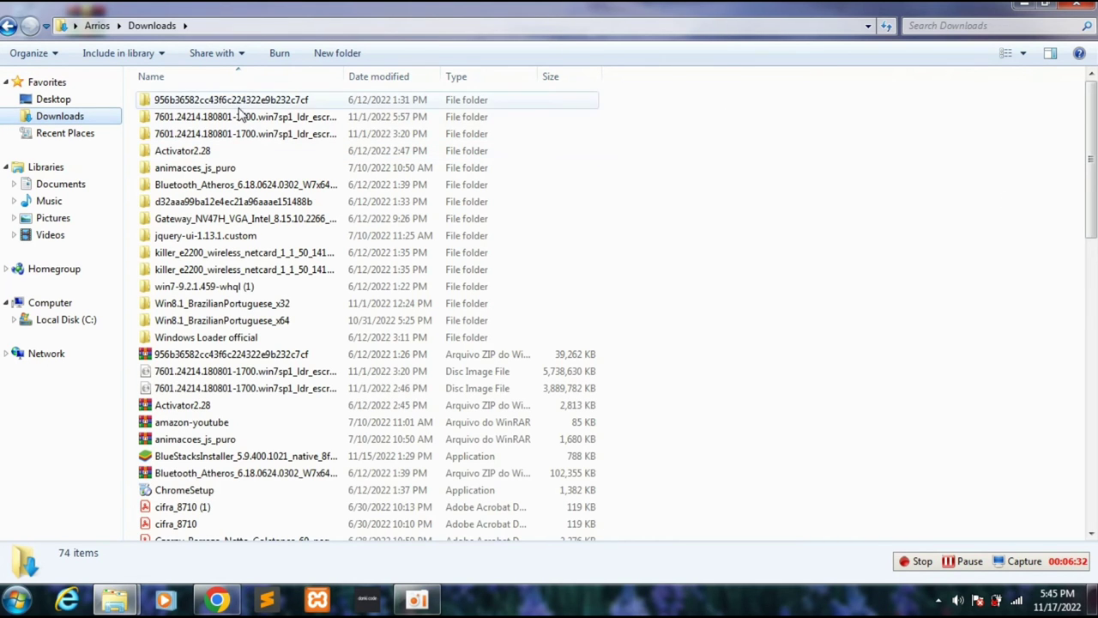
click(66, 134)
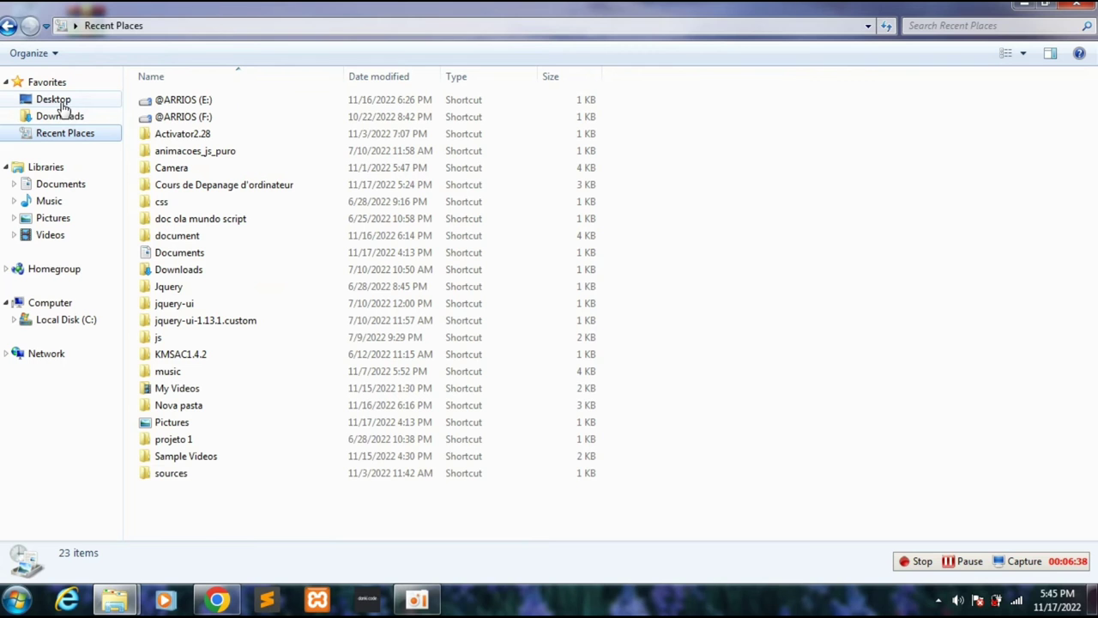
click(53, 99)
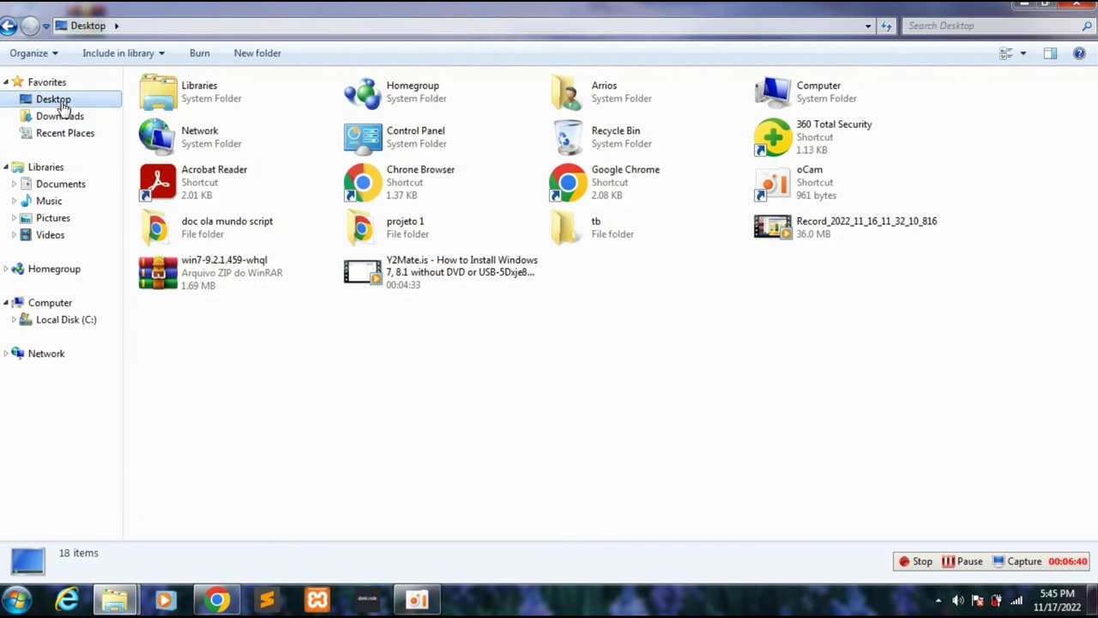
Minimize the window showing the Desktop location and restore it.
click(1024, 6)
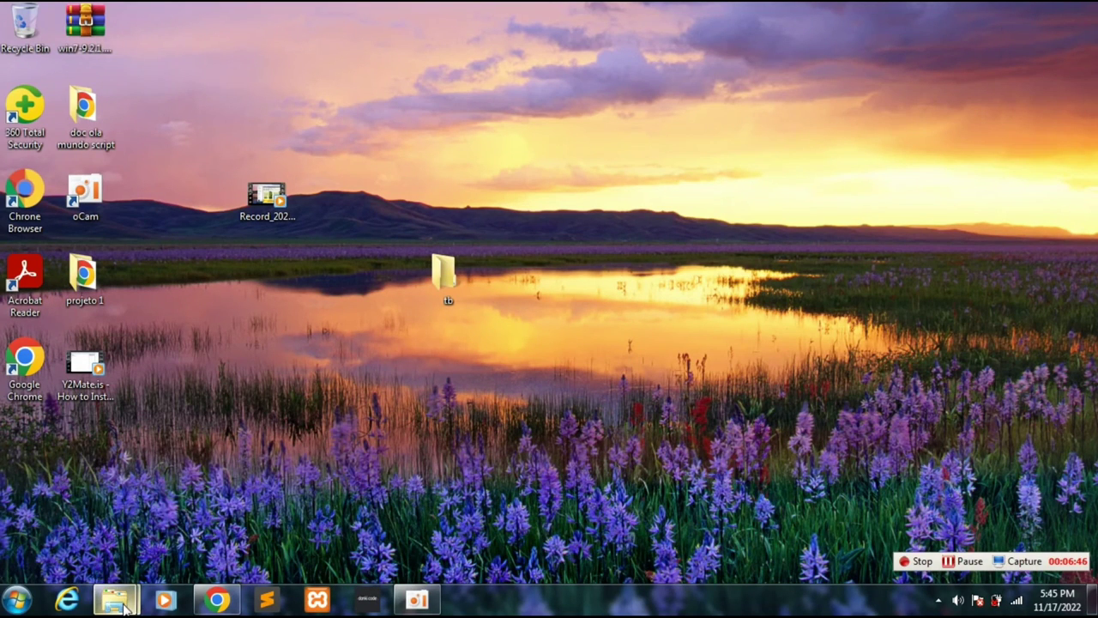
mouse_move(115, 599)
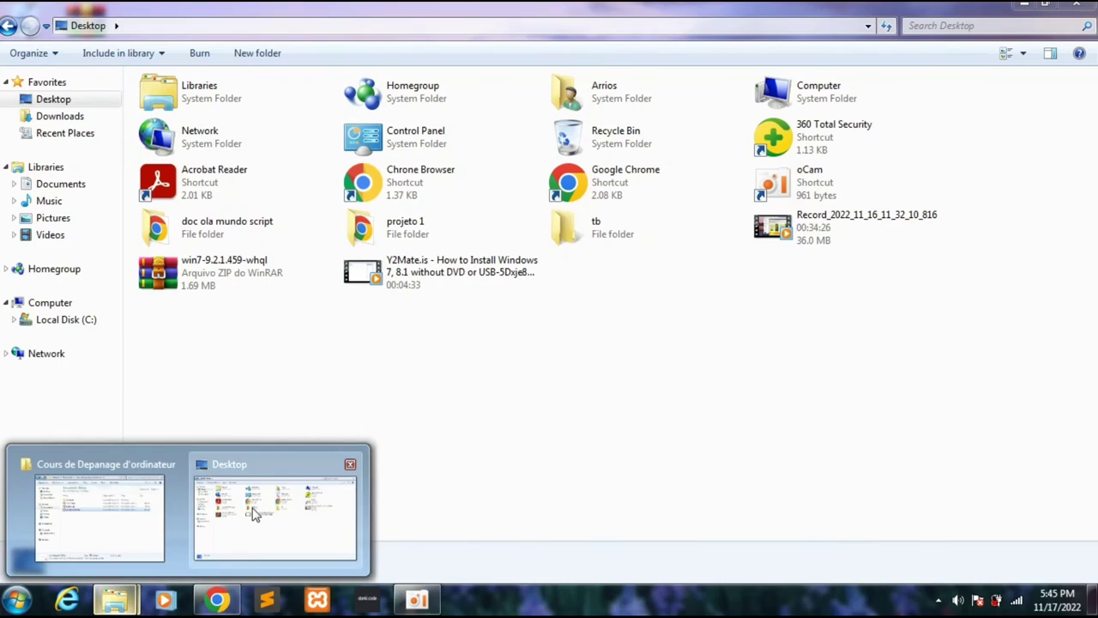
click(256, 515)
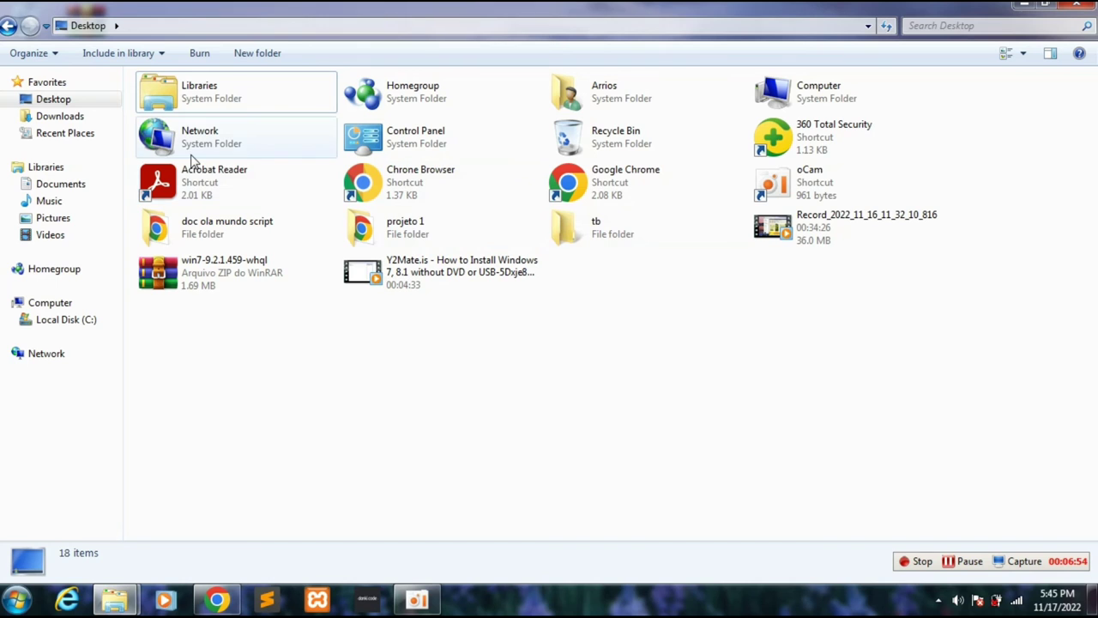
View the Documents library, and go back through the visited locations to the tb folder.
click(60, 185)
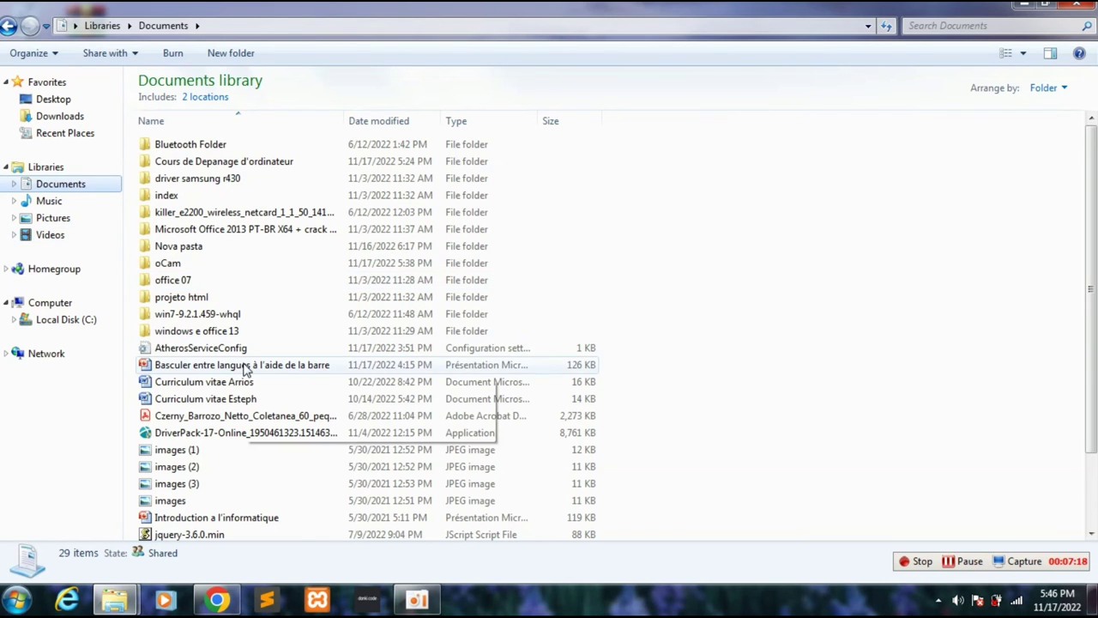
click(8, 25)
click(7, 26)
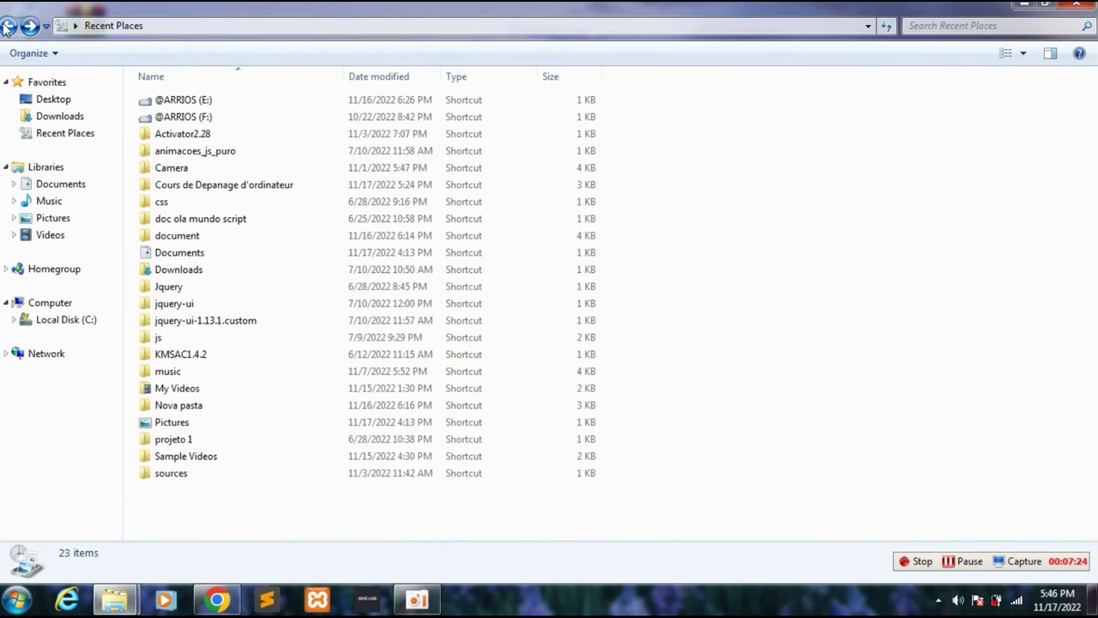
click(8, 26)
click(8, 25)
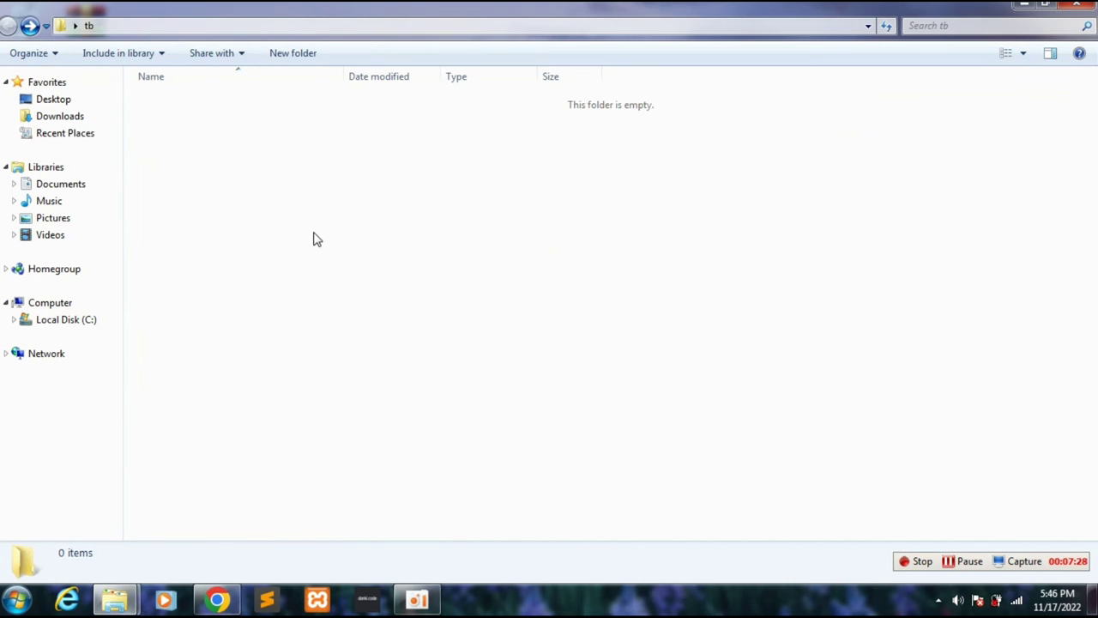
Create a subfolder named video inside the tb folder and close the folder window.
right_click(382, 213)
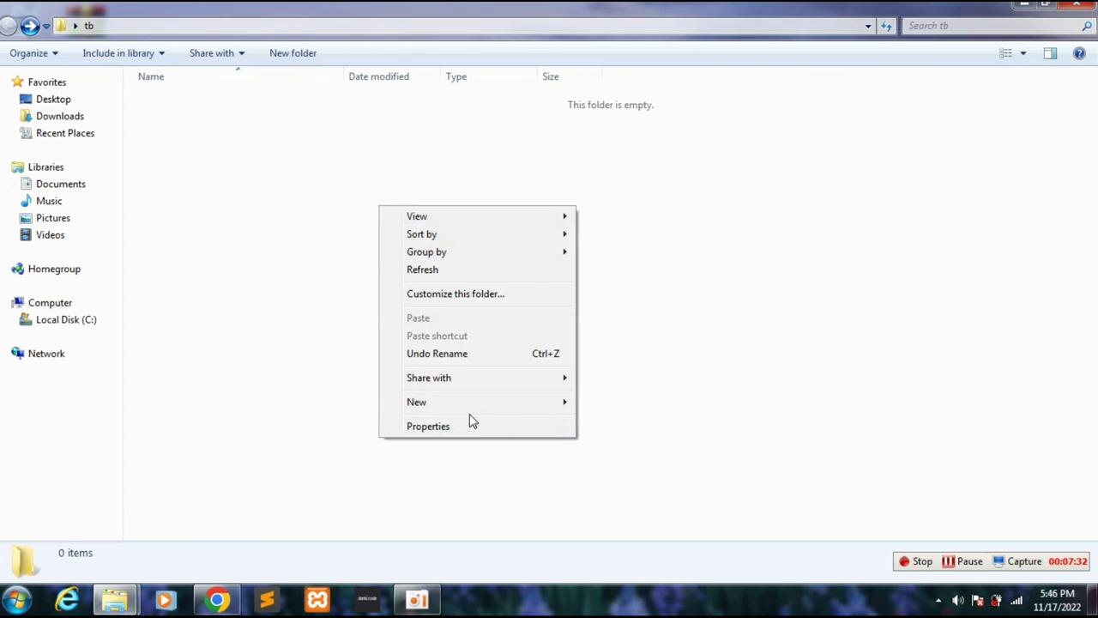
mouse_move(475, 411)
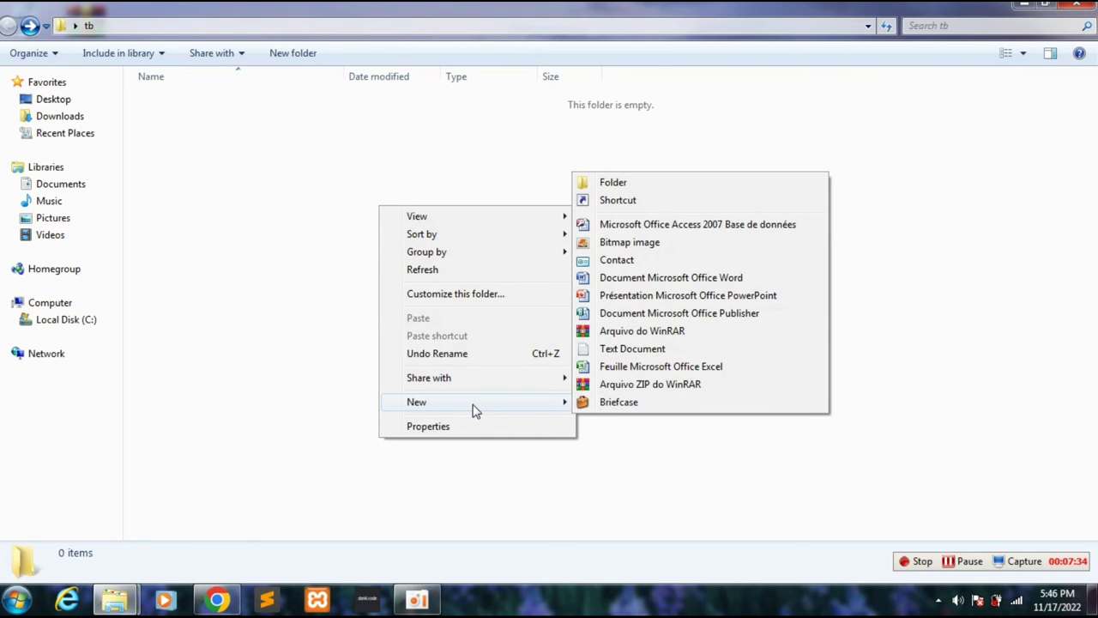
click(561, 410)
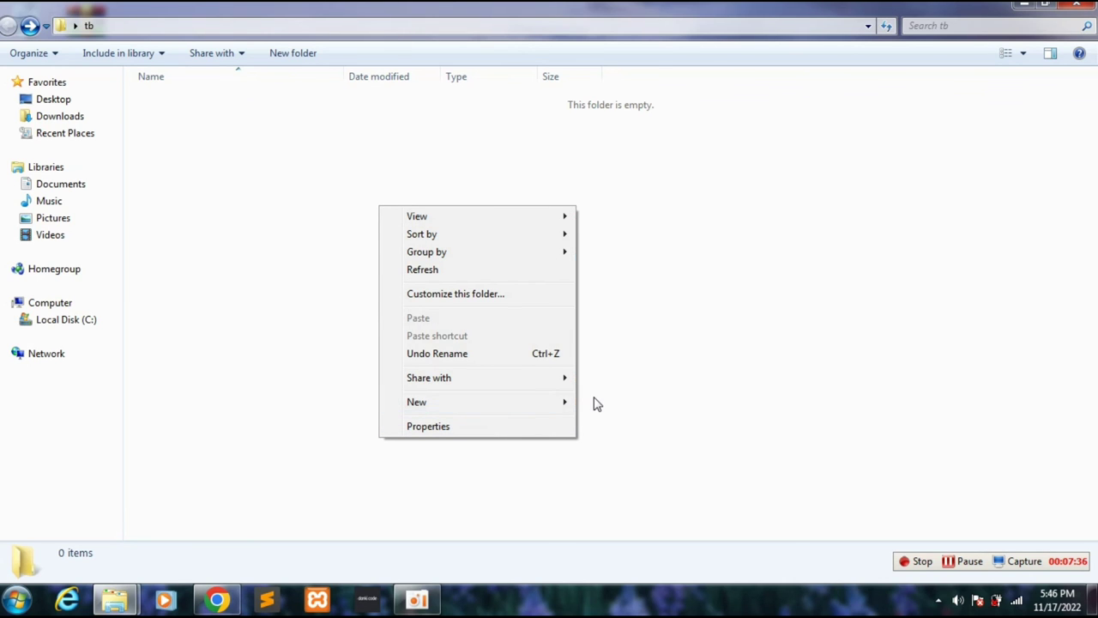
click(563, 409)
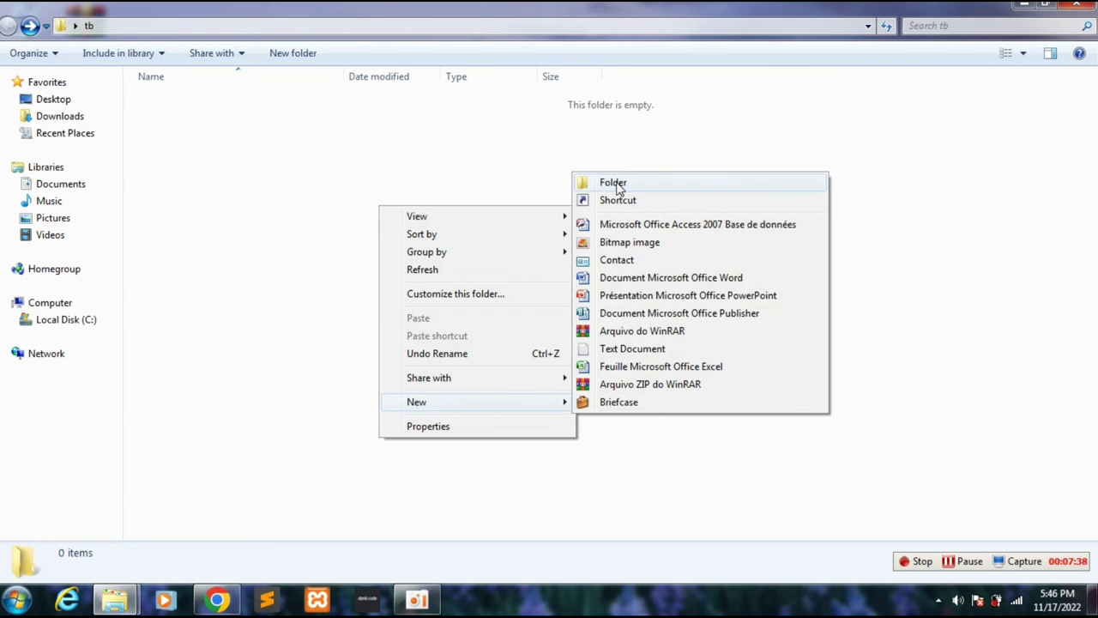
click(615, 182)
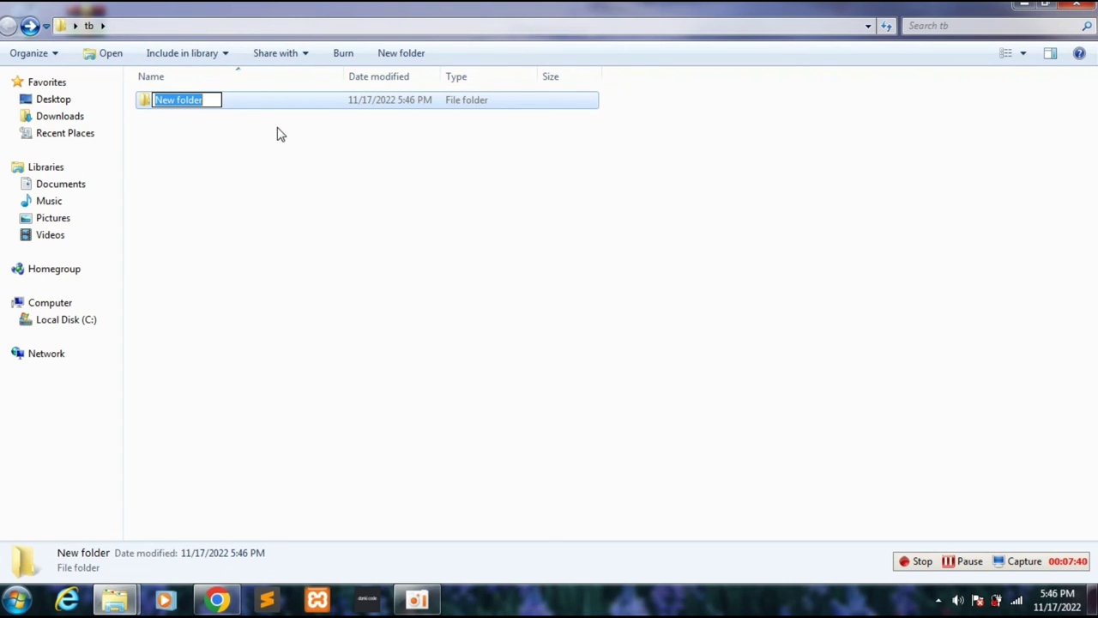
text(vido)
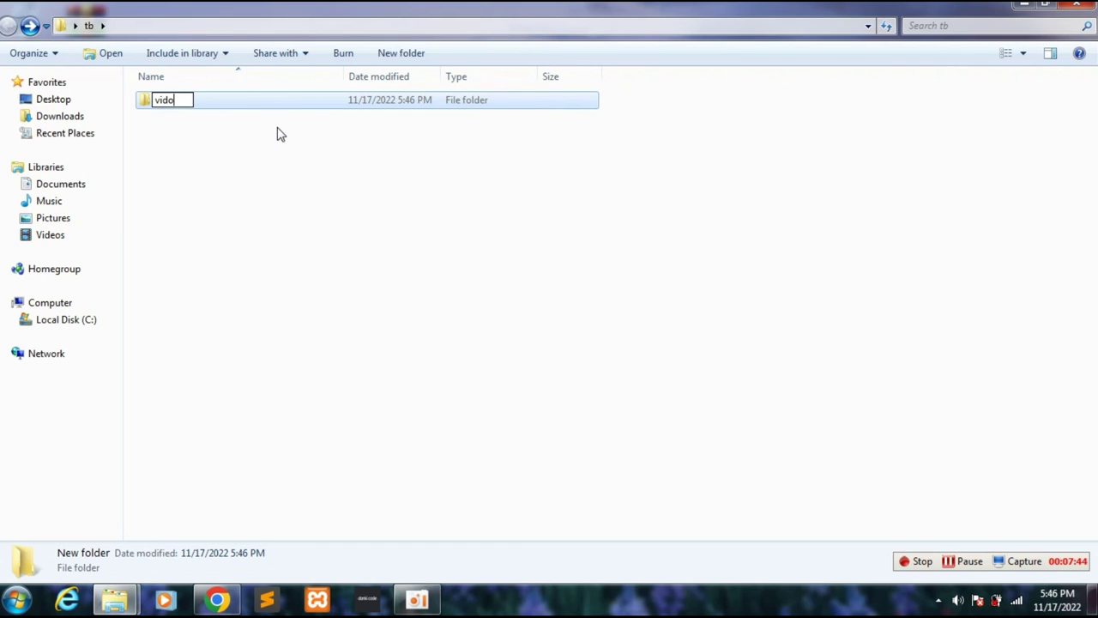
key(BackSpace)
text(eo)
key(Return)
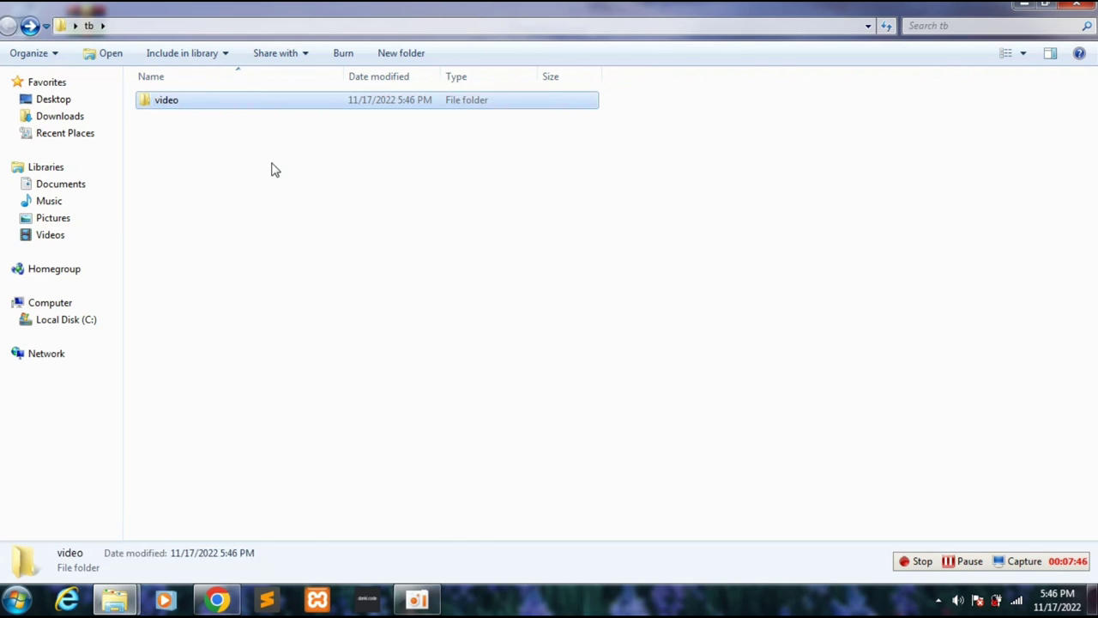
click(271, 170)
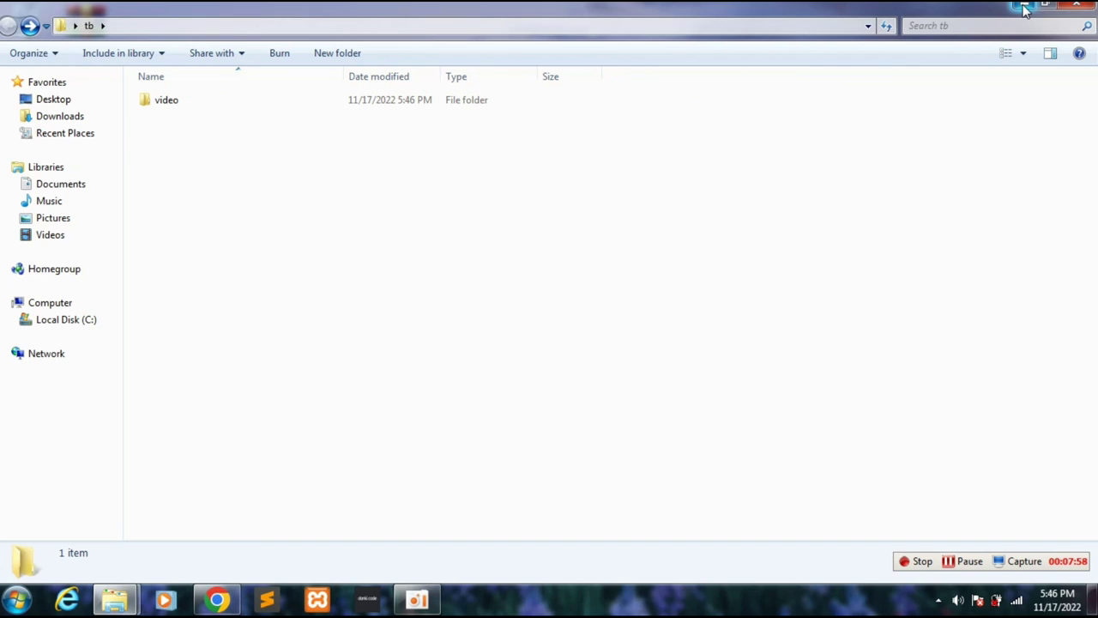
click(1071, 9)
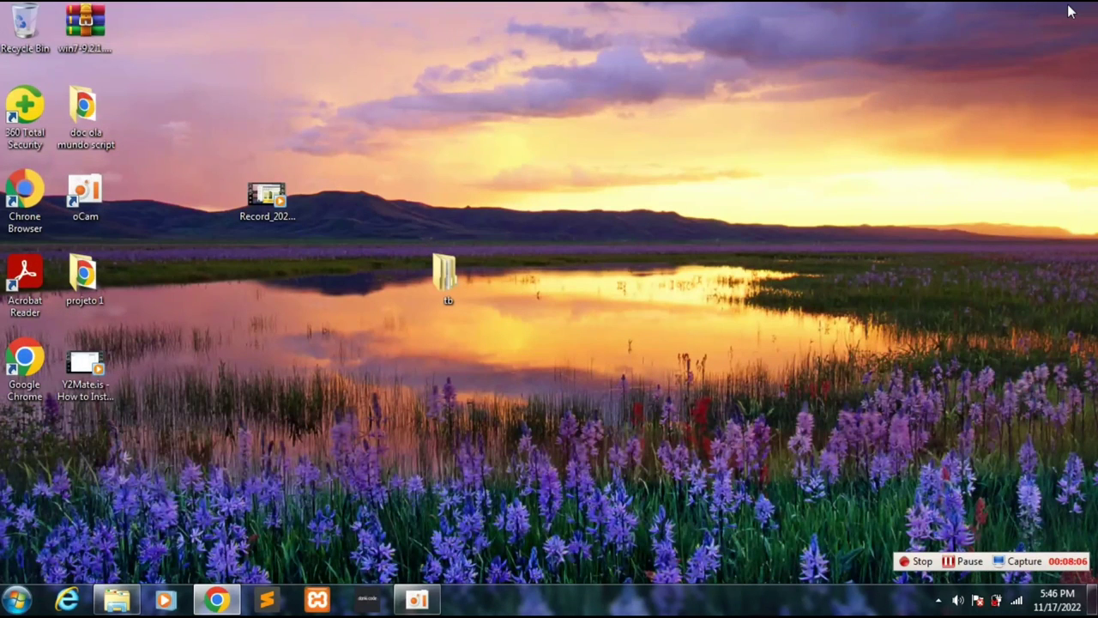
click(924, 562)
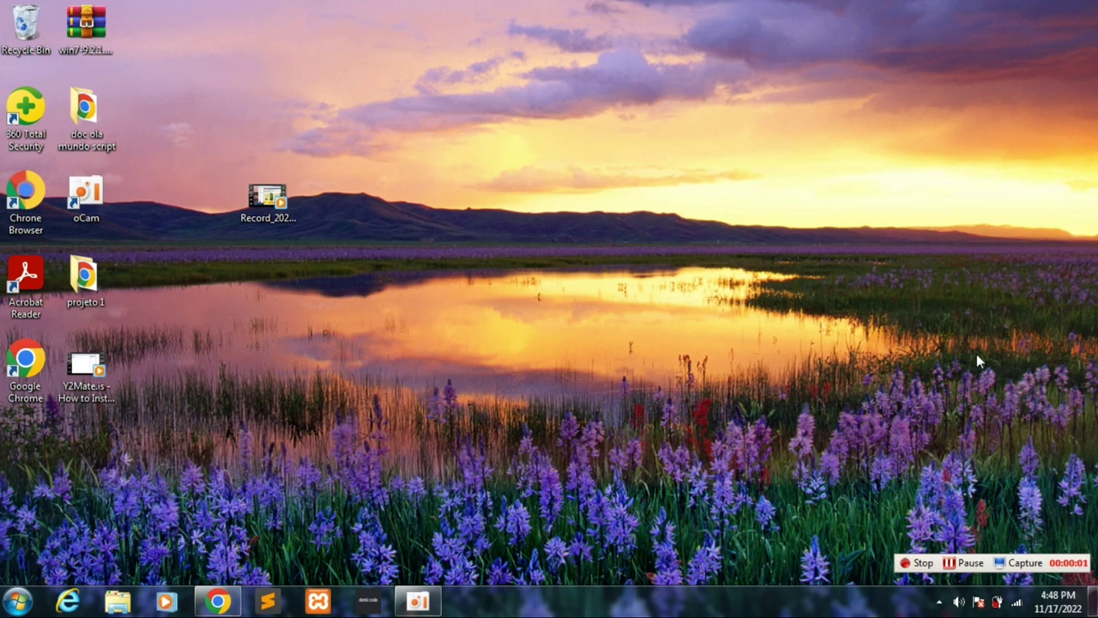